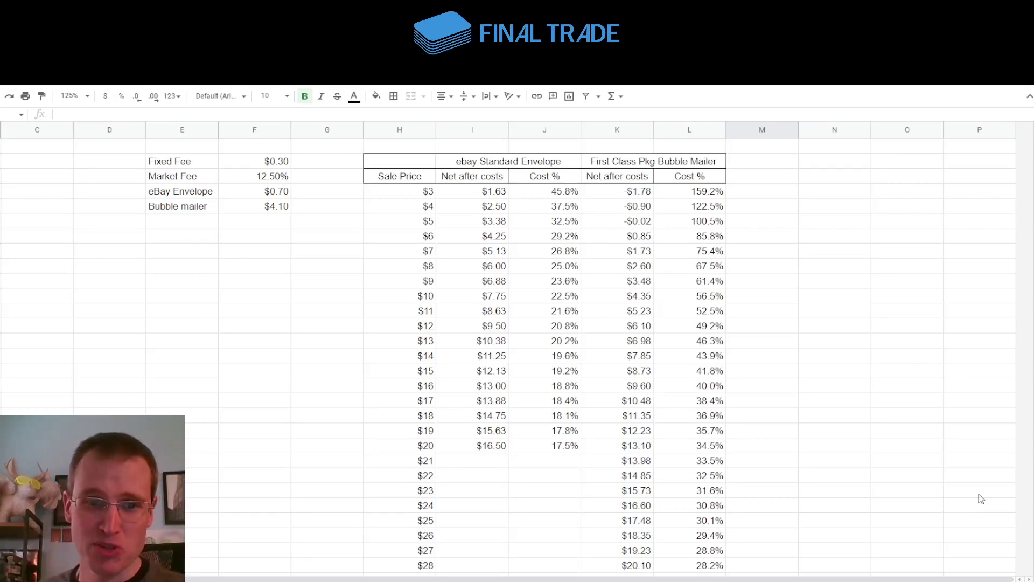
left_click_drag(397, 195, 369, 445)
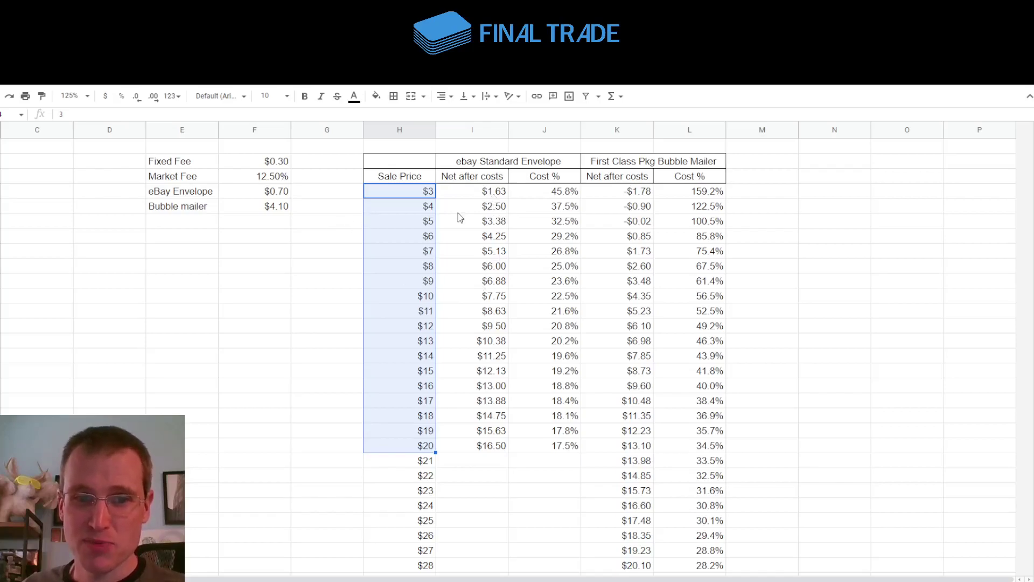
left_click_drag(476, 197, 479, 444)
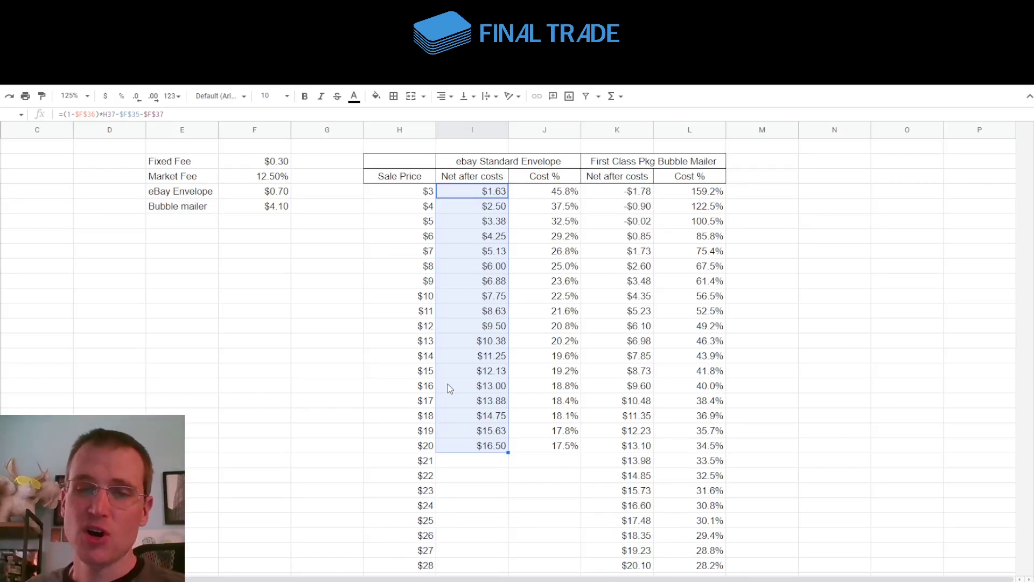
left_click_drag(562, 192, 551, 444)
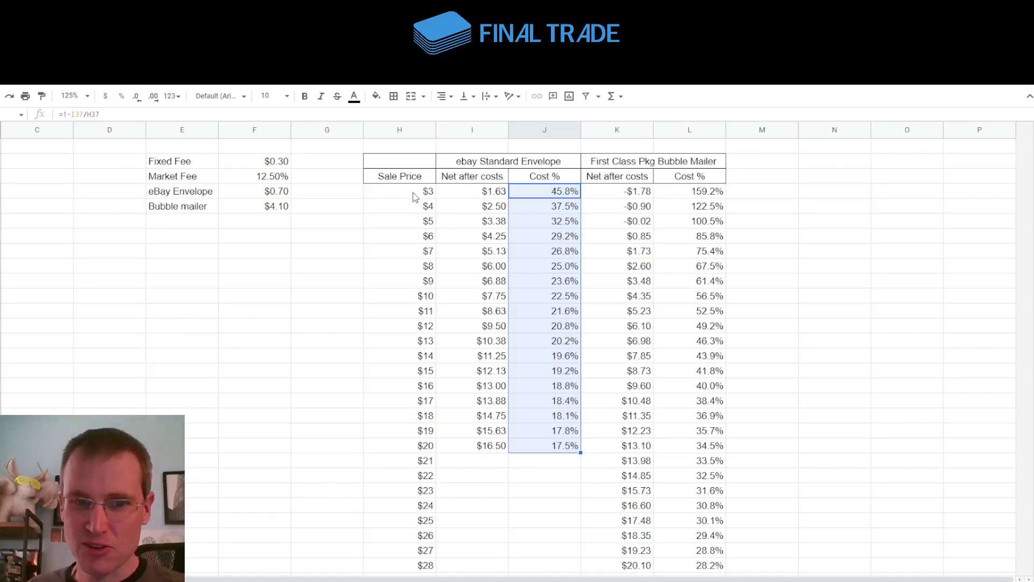
left_click_drag(430, 194, 537, 194)
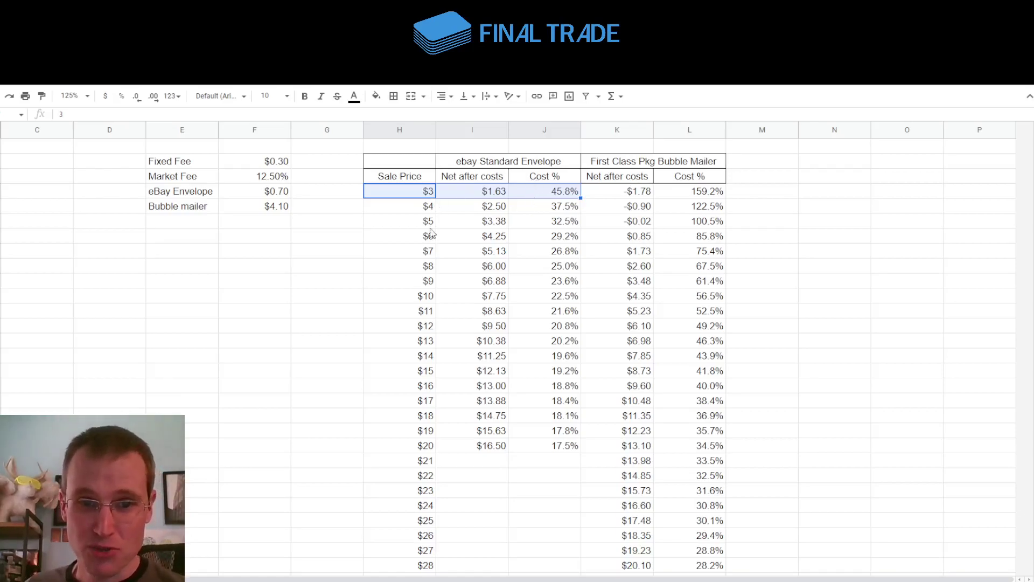
left_click(399, 447)
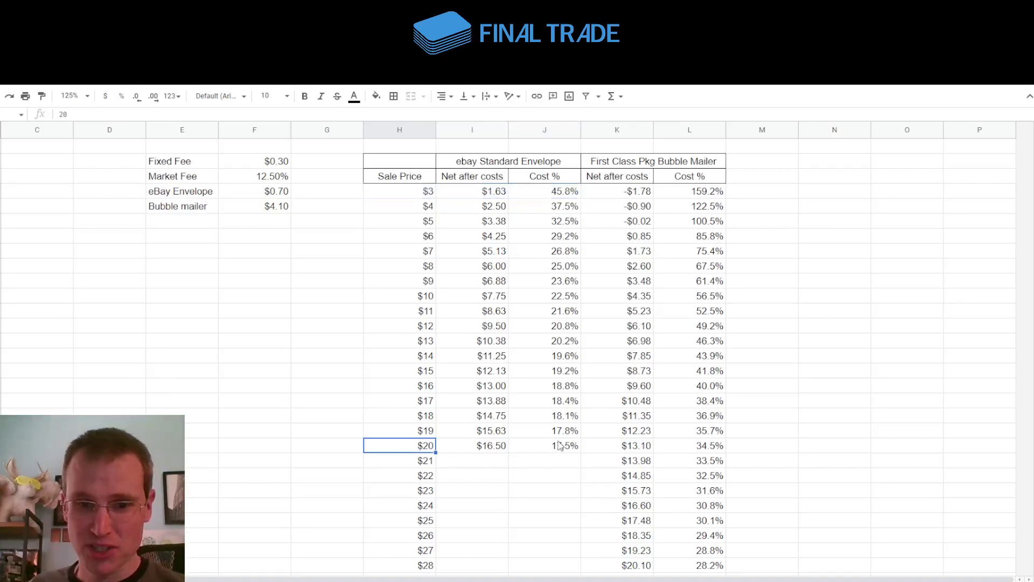
left_click(528, 449)
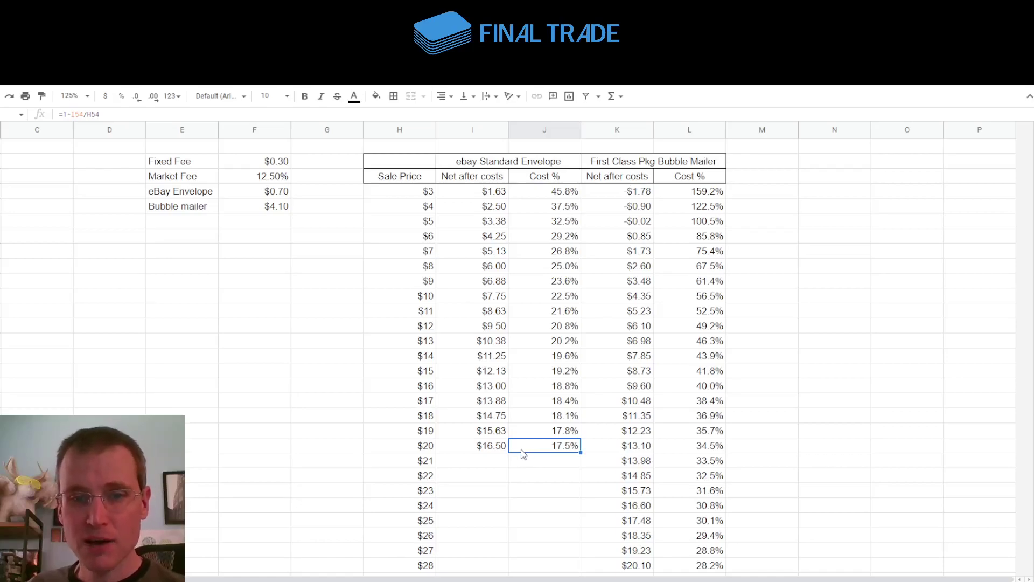
left_click_drag(421, 453, 533, 449)
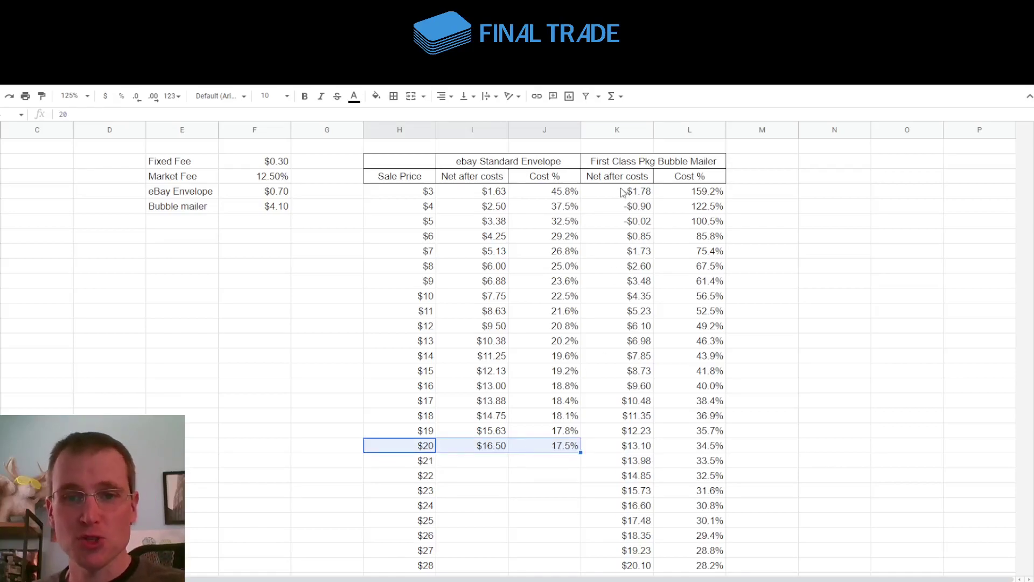
left_click(617, 168)
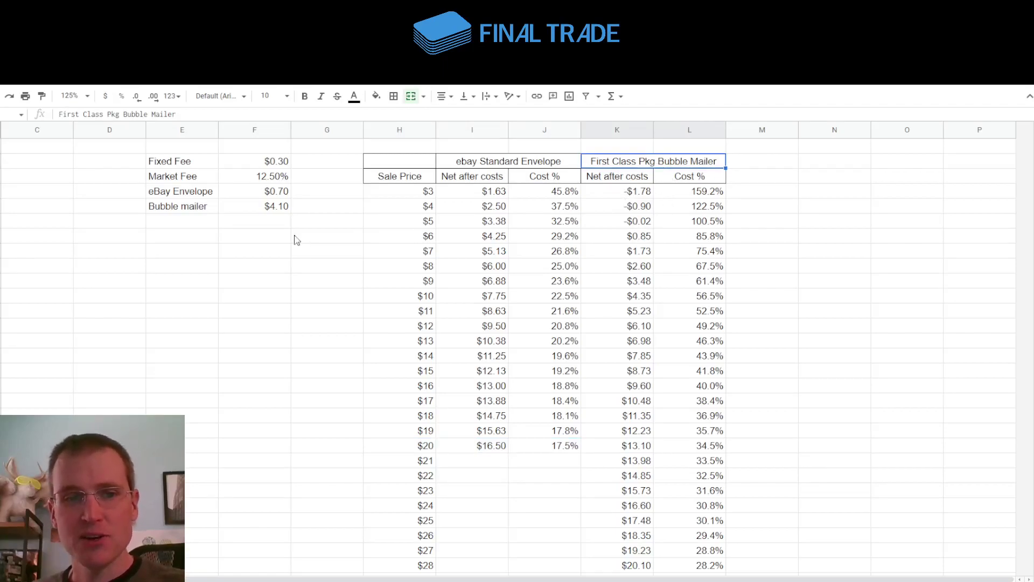
left_click(264, 210)
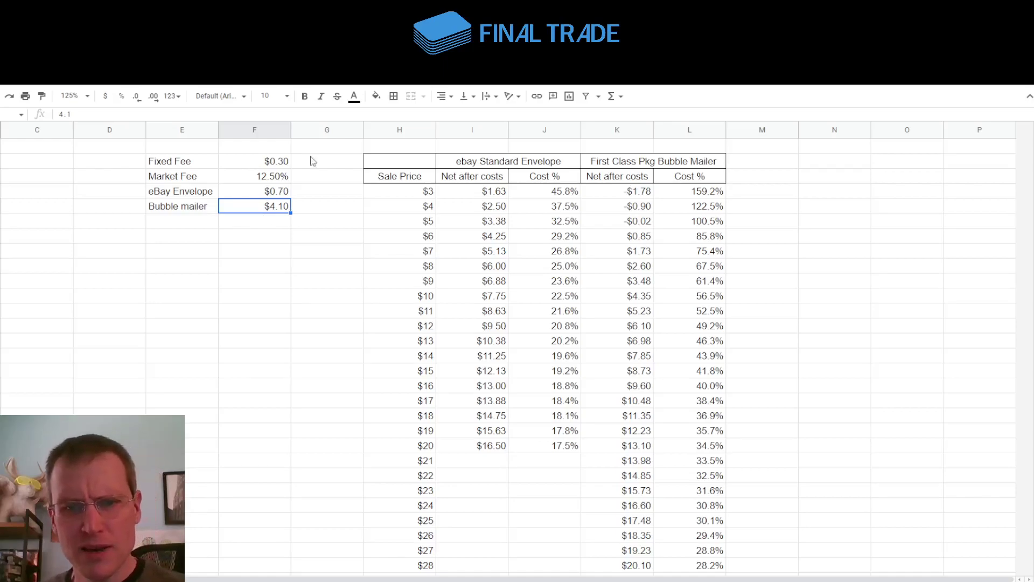
left_click(395, 193)
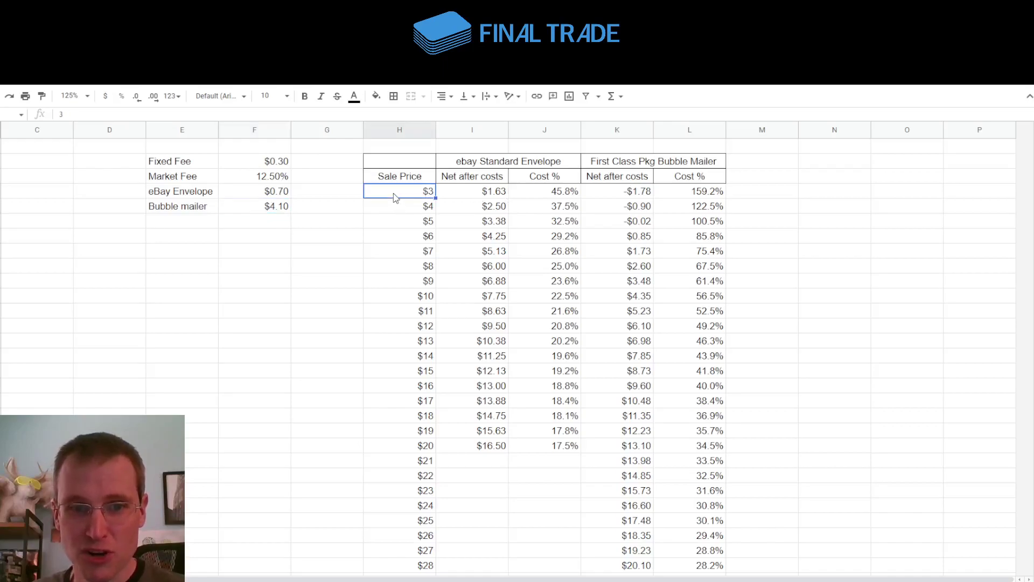
left_click_drag(393, 195, 683, 196)
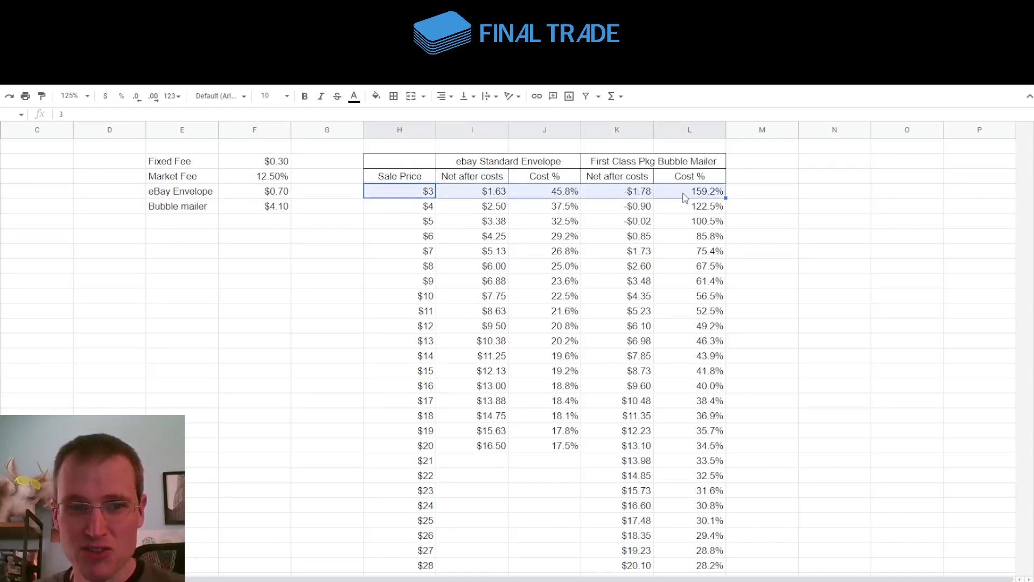
left_click(637, 195)
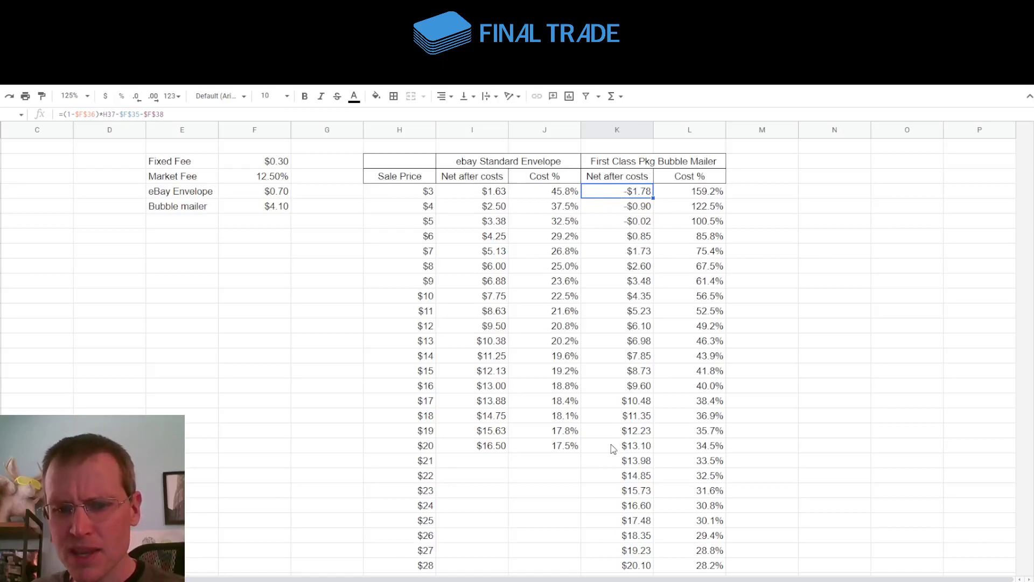
left_click_drag(612, 449, 667, 447)
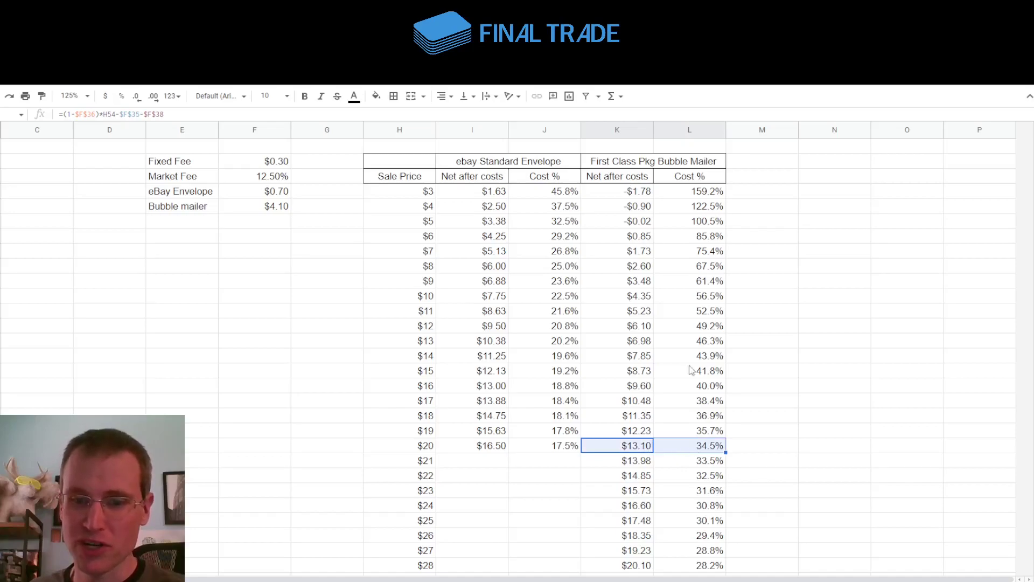
left_click_drag(700, 193, 725, 442)
left_click(745, 437)
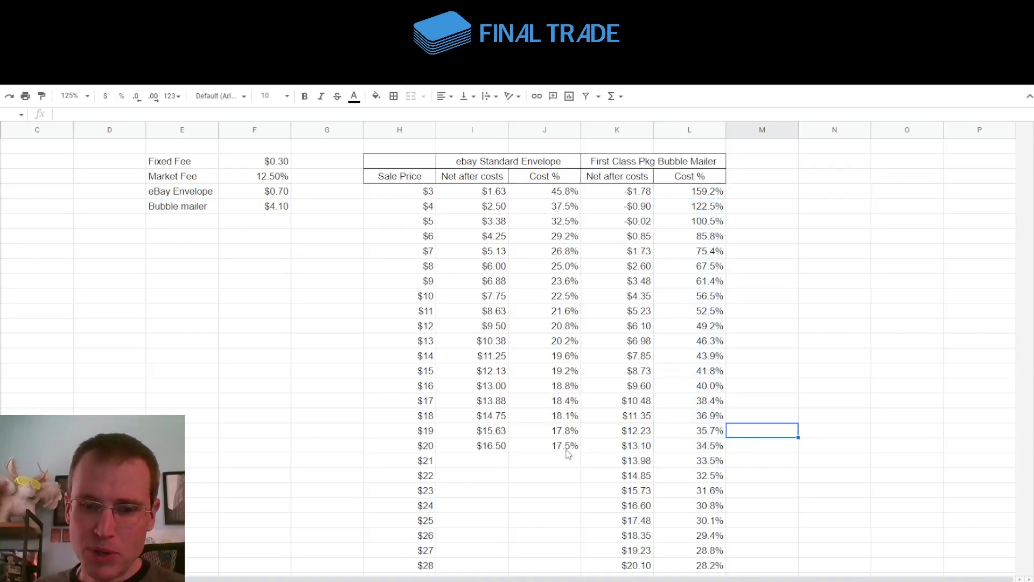
left_click(546, 450)
left_click(500, 452)
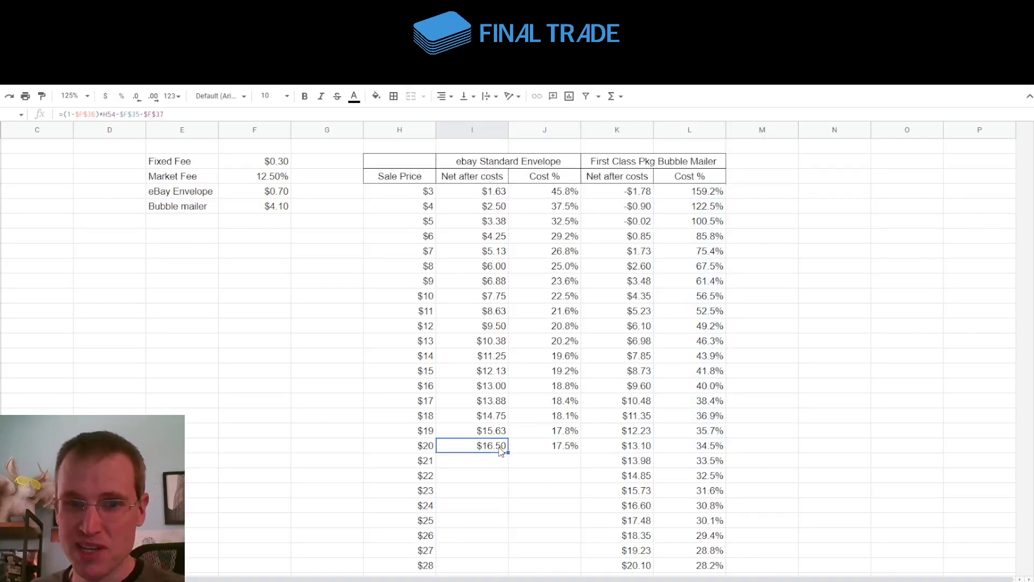
left_click(627, 436)
left_click(629, 447)
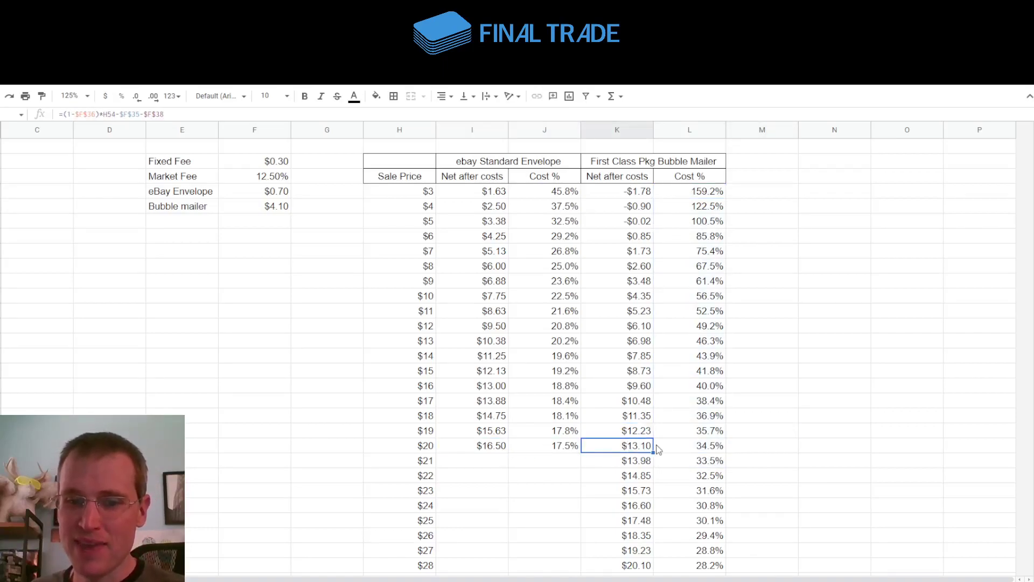
left_click(666, 452)
left_click(565, 452)
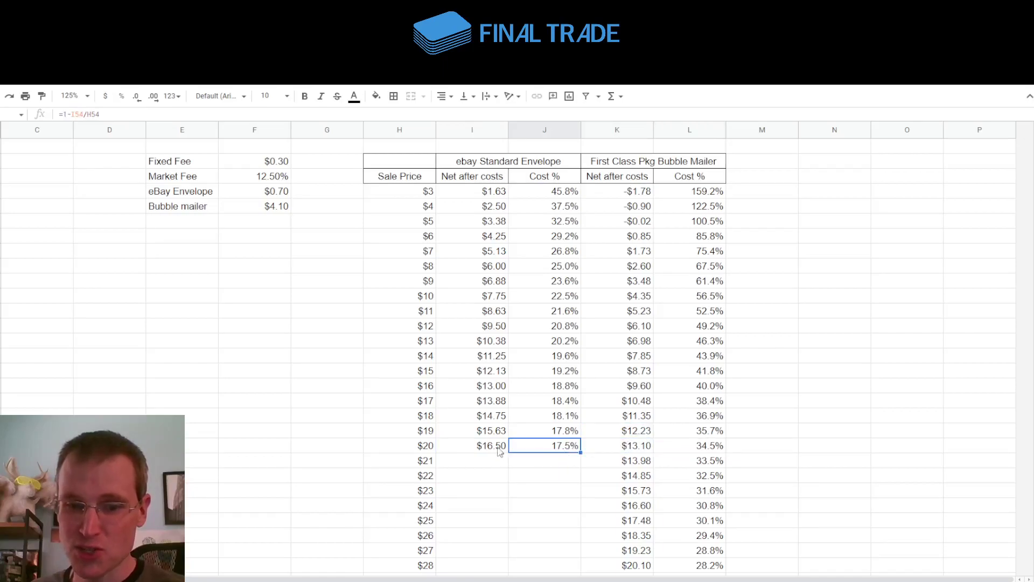
left_click_drag(474, 452, 566, 195)
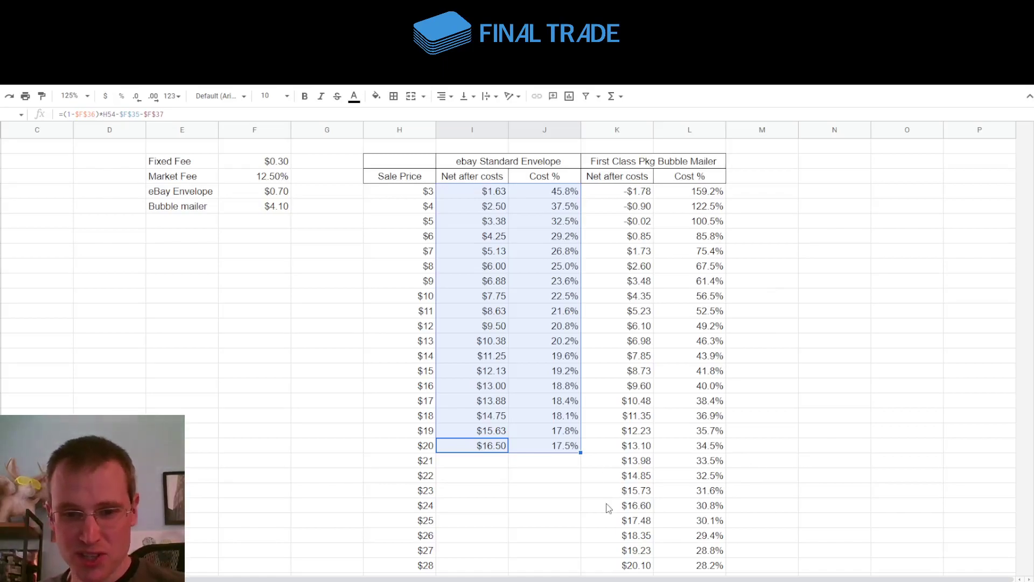
left_click_drag(415, 492, 714, 496)
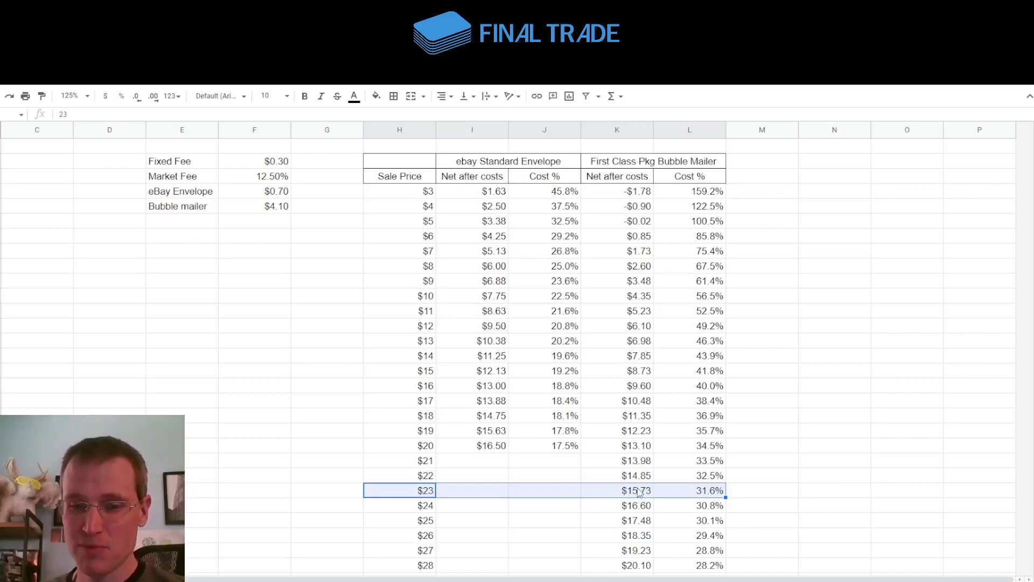
left_click_drag(629, 462, 629, 490)
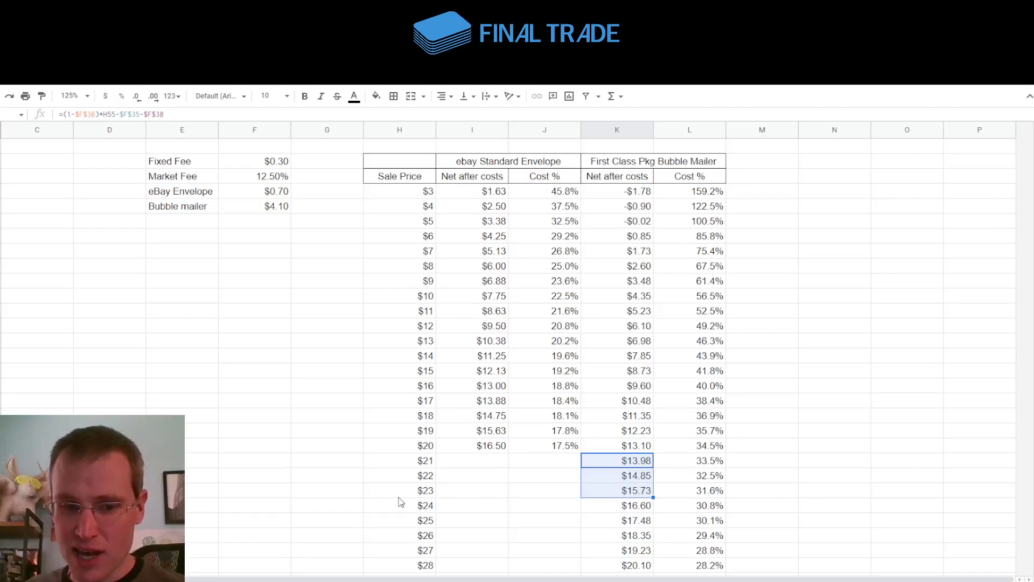
left_click_drag(401, 492, 749, 479)
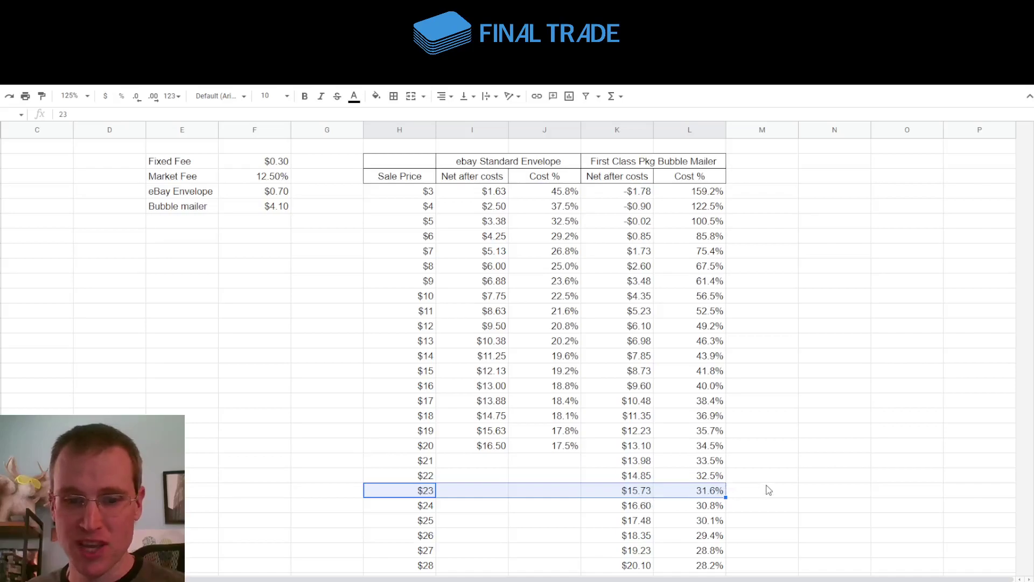
scroll(760, 487, "down", 3)
scroll(765, 487, "down", 1)
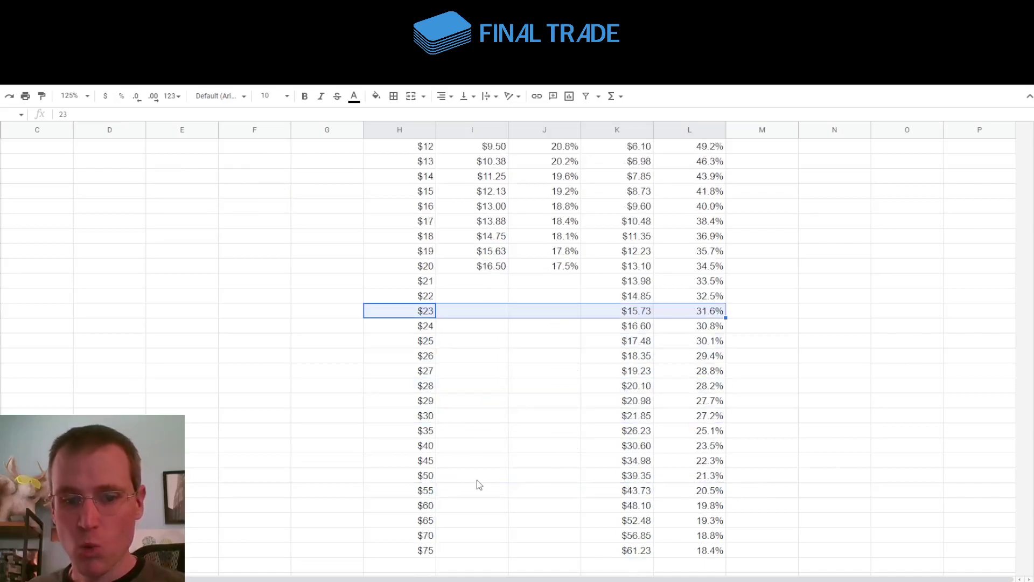
left_click_drag(411, 466, 624, 464)
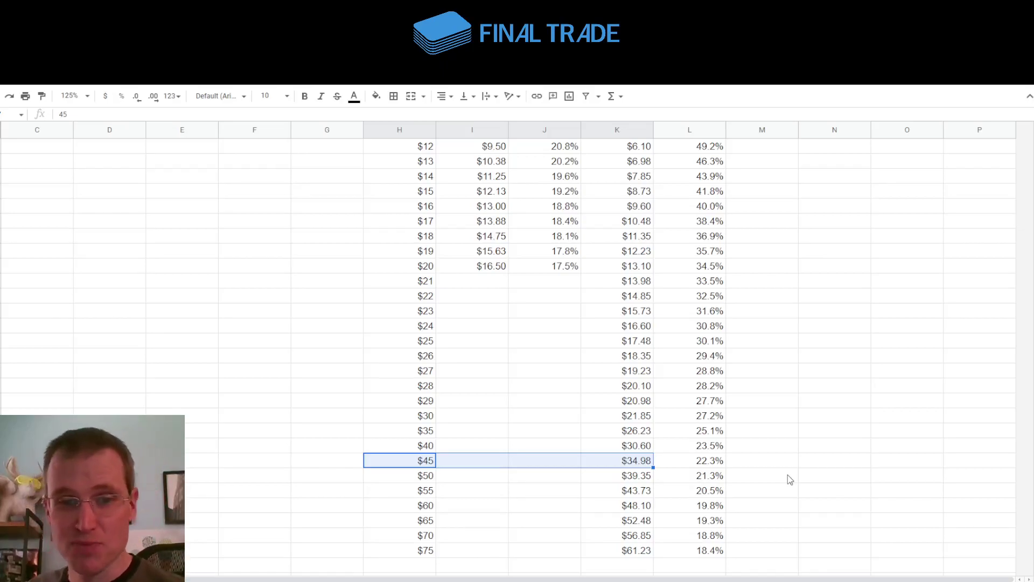
scroll(787, 474, "up", 4)
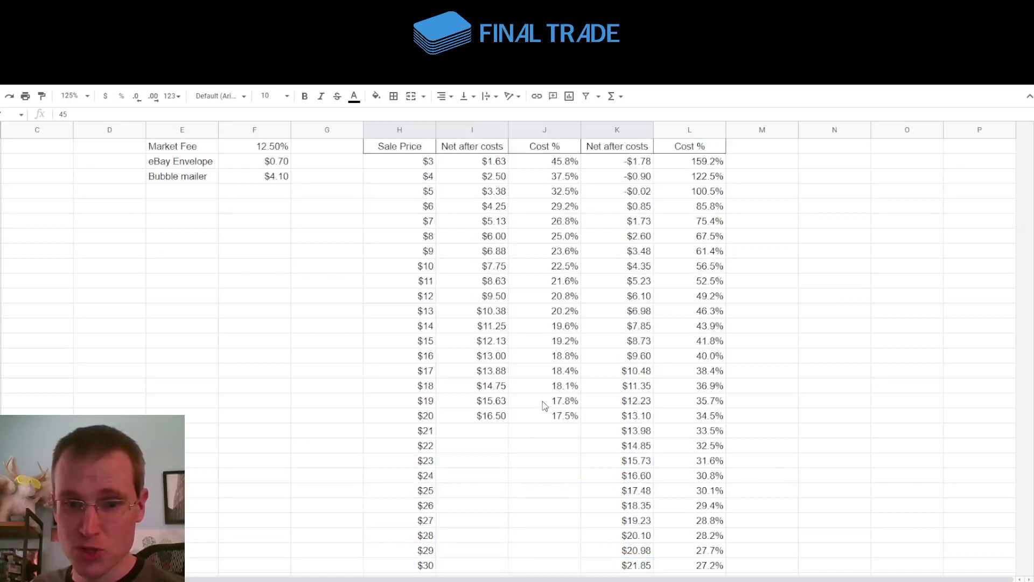
left_click_drag(549, 416, 486, 169)
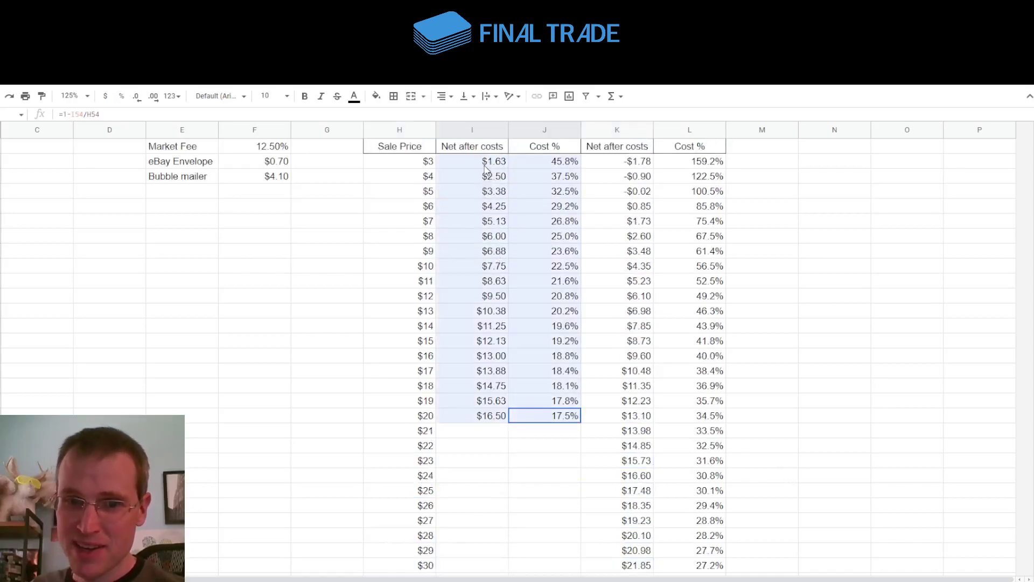
left_click(811, 300)
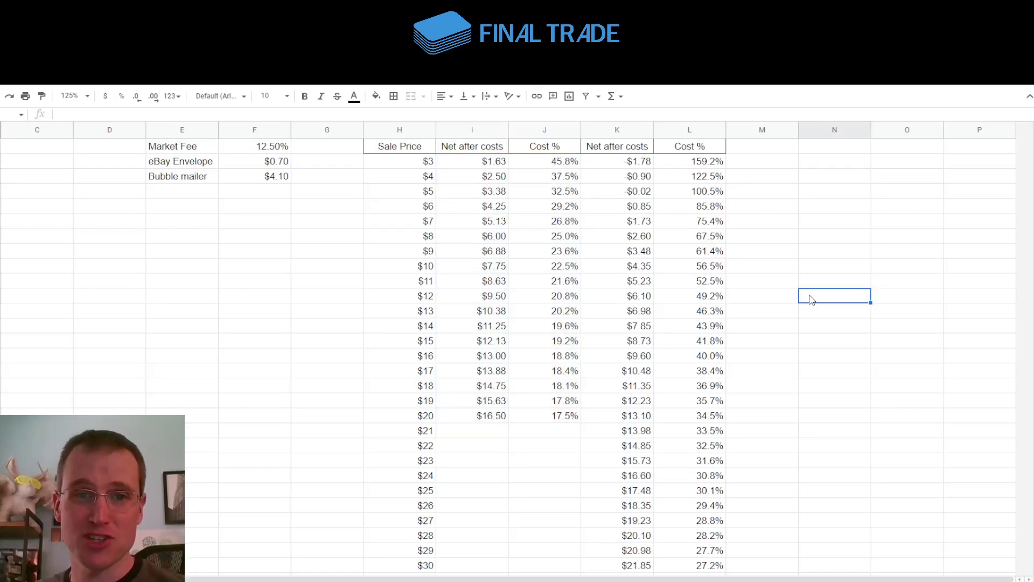
scroll(811, 300, "up", 1)
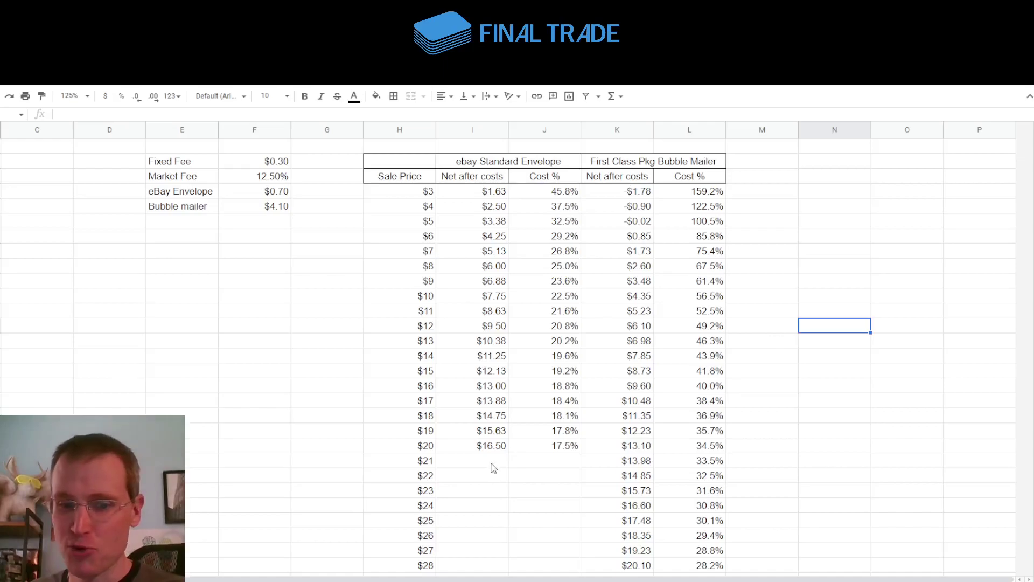
left_click_drag(409, 451, 571, 192)
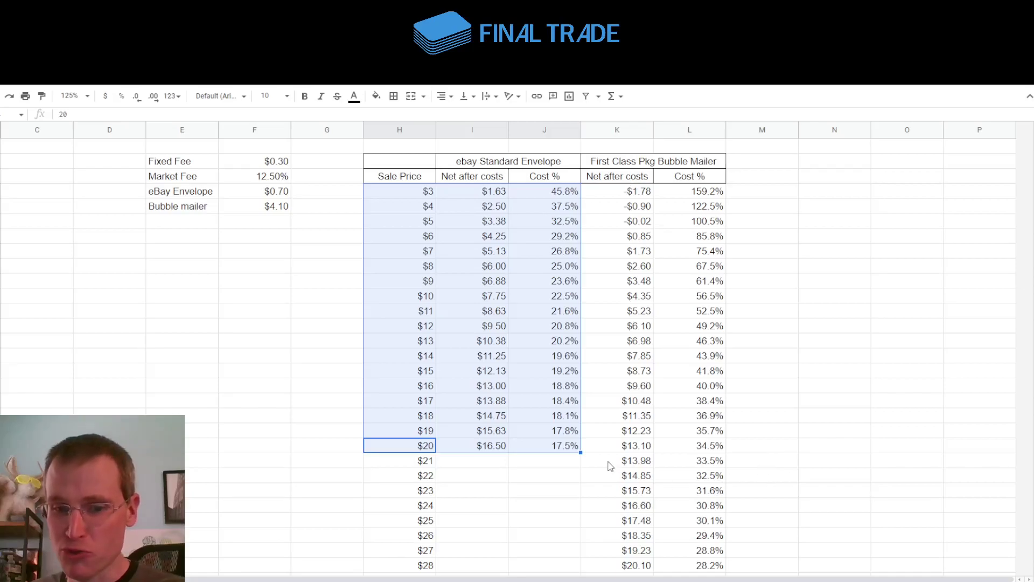
scroll(611, 466, "down", 5)
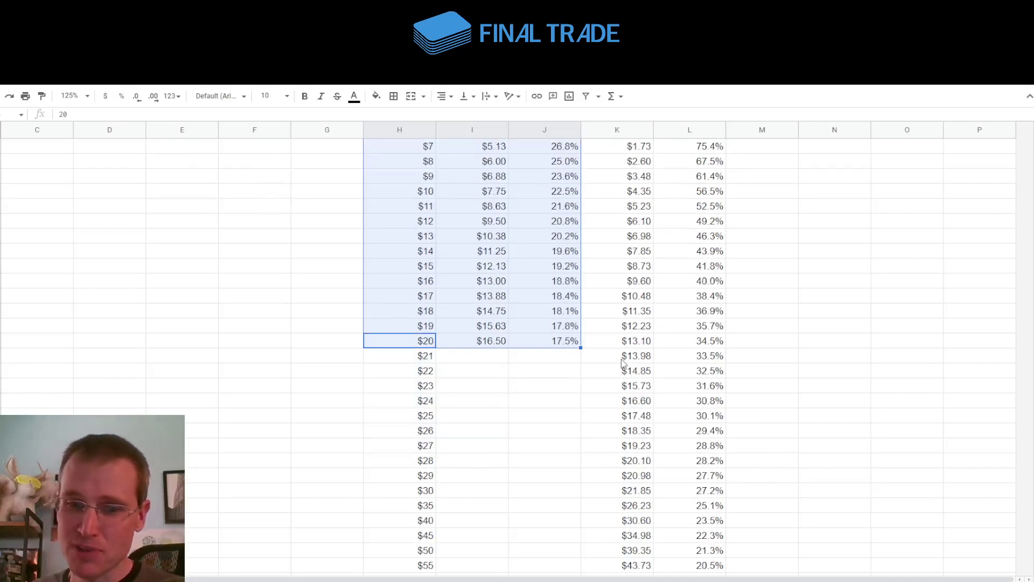
left_click_drag(612, 326, 702, 564)
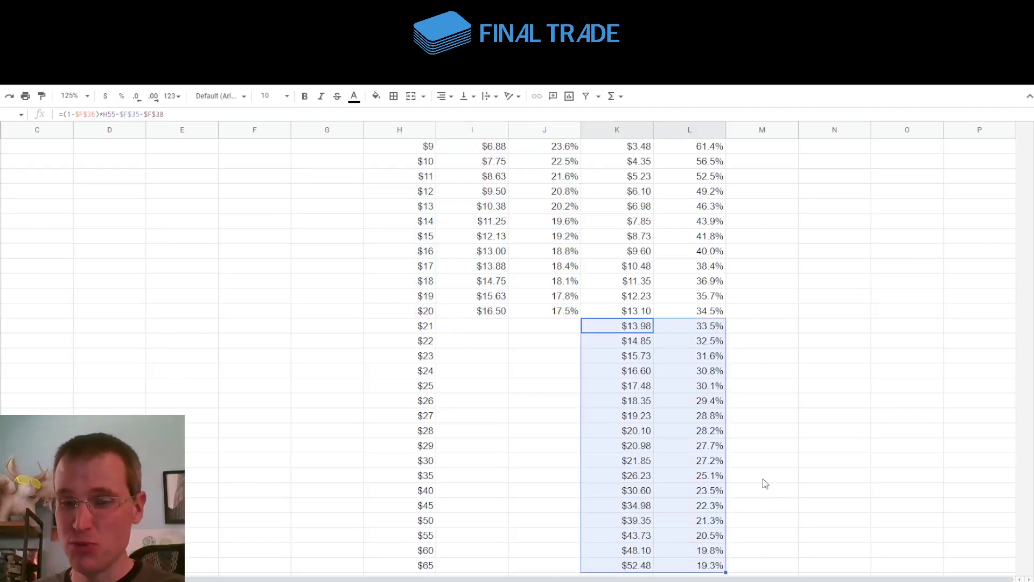
scroll(759, 497, "up", 5)
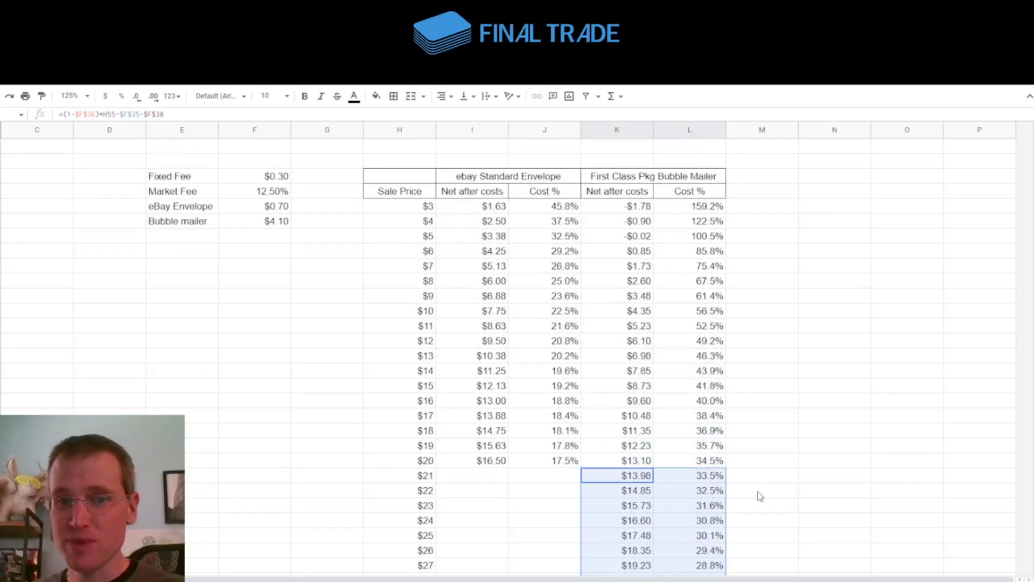
left_click(777, 481)
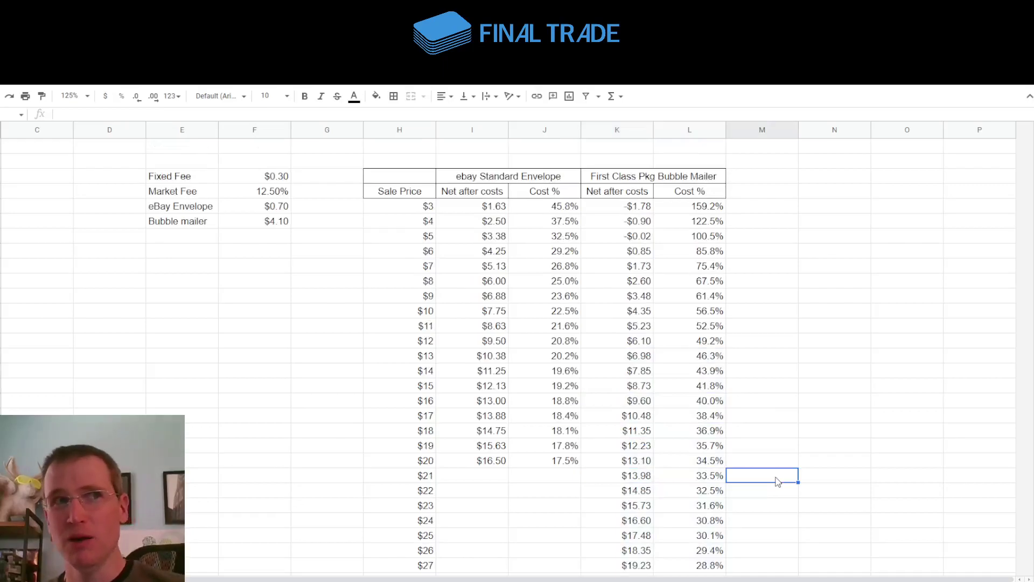